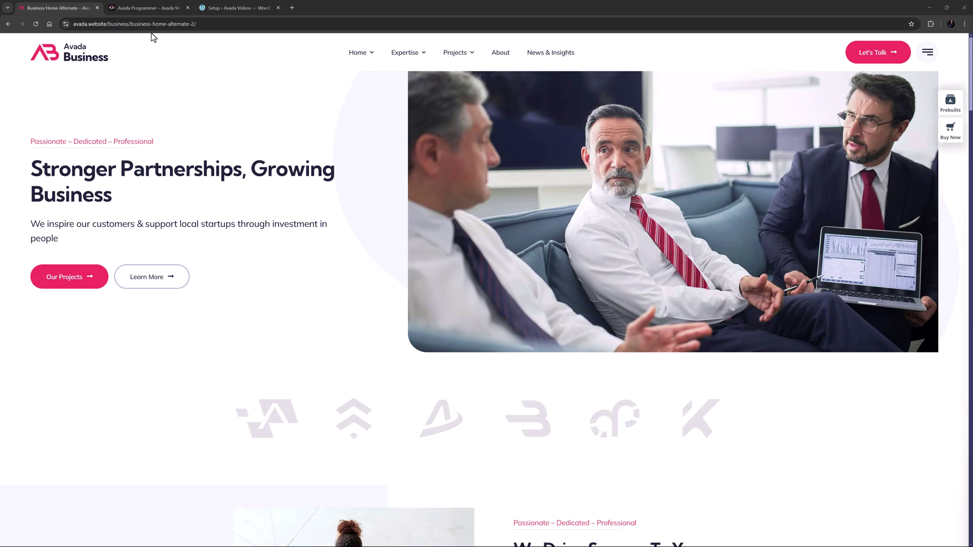
Switch to the Avada Programmer demo tab and scroll to its Software, Mobile App and Web Development services
{"action": "left_click", "coordinate": [151, 8]}
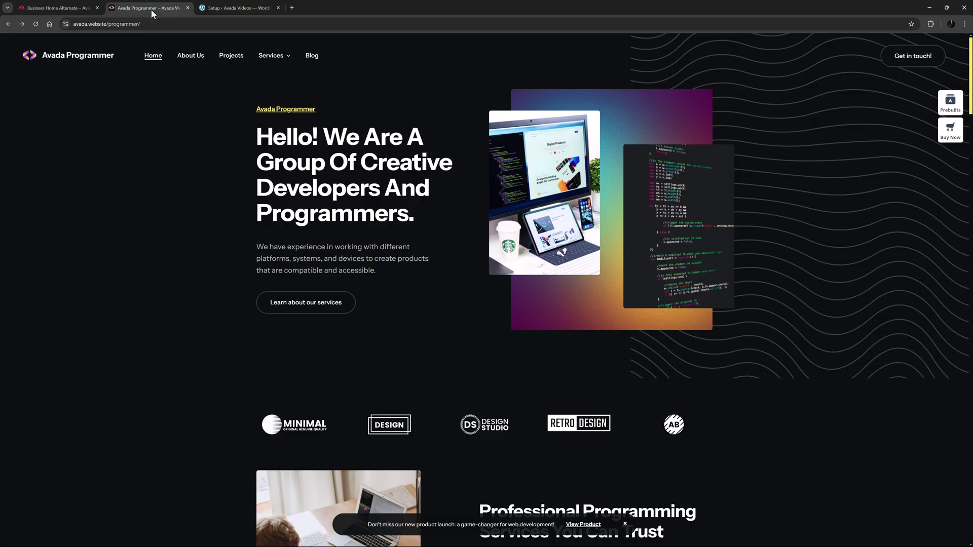
{"action": "scroll", "coordinate": [147, 250], "scroll_direction": "down", "scroll_amount": 12}
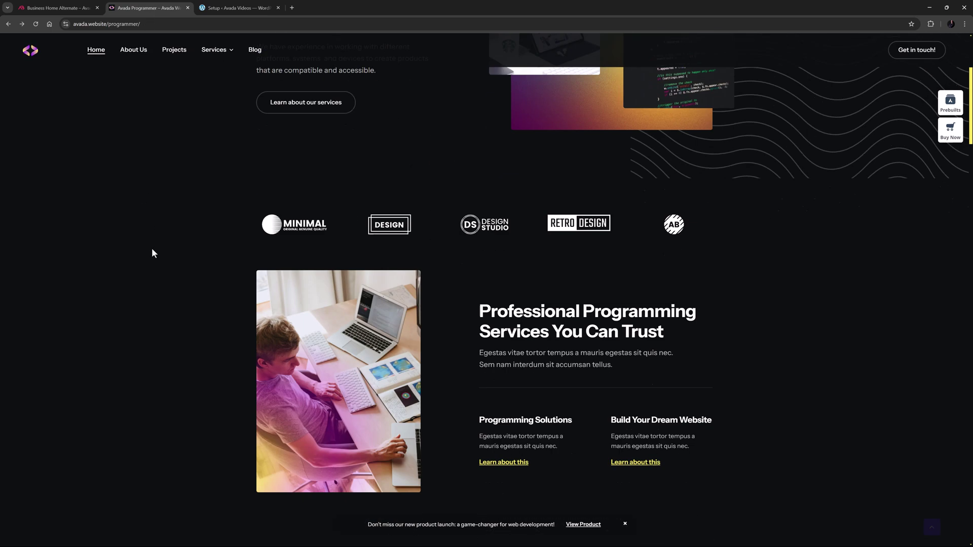
{"action": "scroll", "coordinate": [148, 256], "scroll_direction": "down", "scroll_amount": 1}
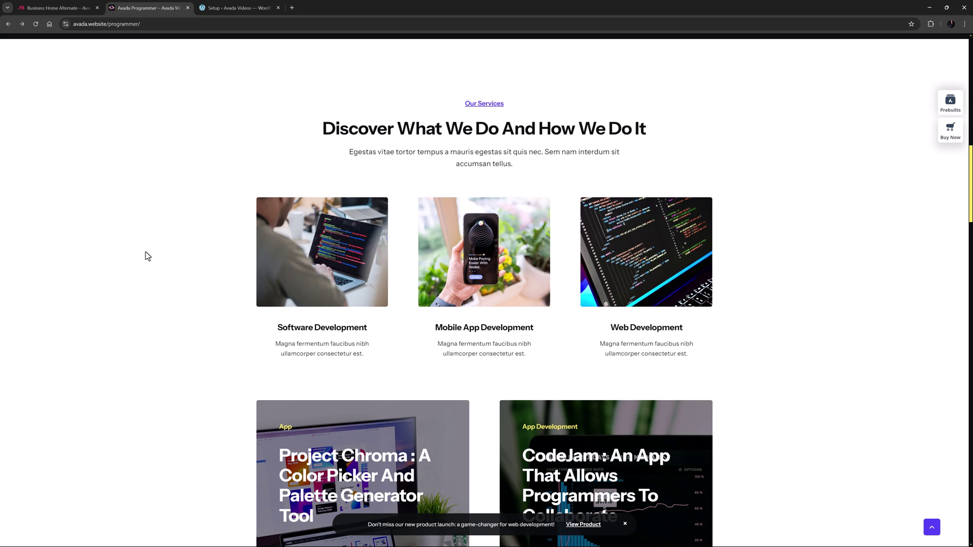
Start a New Website in the Setup Wizard and preview the first green-and-blue palette in Dark mode
{"action": "left_click", "coordinate": [239, 8]}
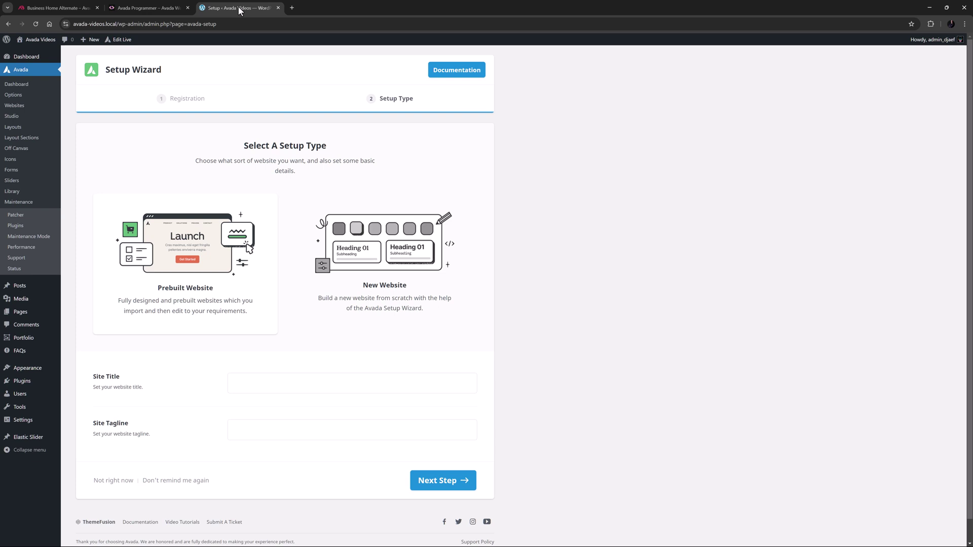
{"action": "left_click", "coordinate": [383, 271]}
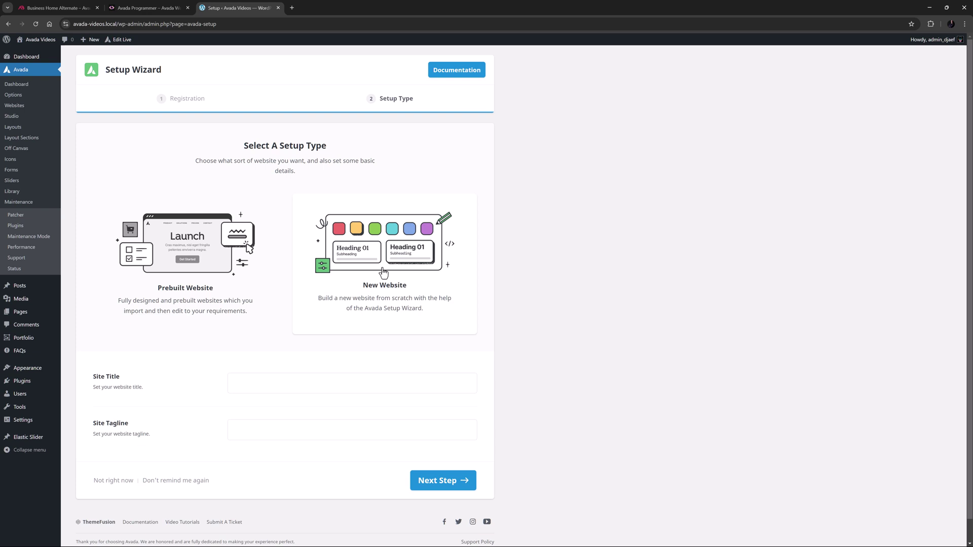
{"action": "left_click", "coordinate": [420, 483]}
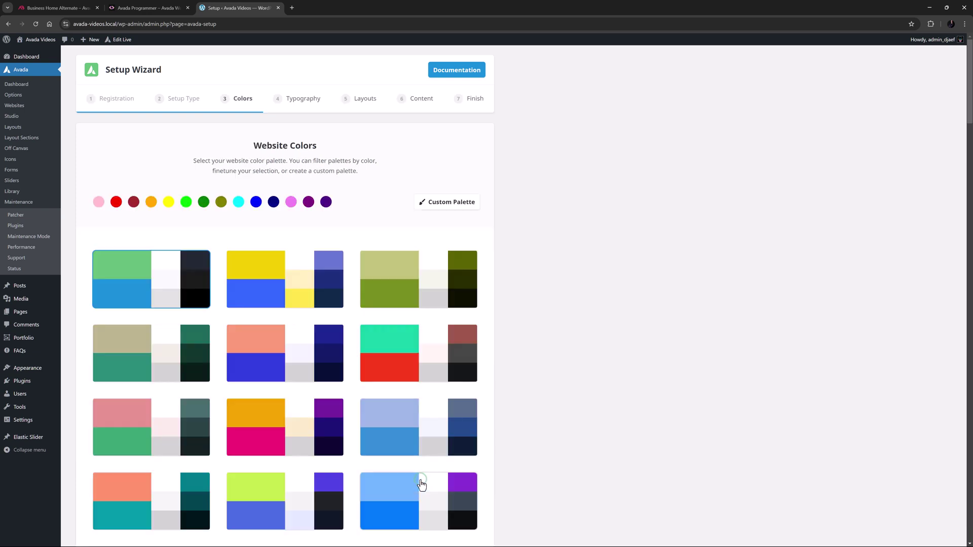
{"action": "left_click", "coordinate": [144, 284]}
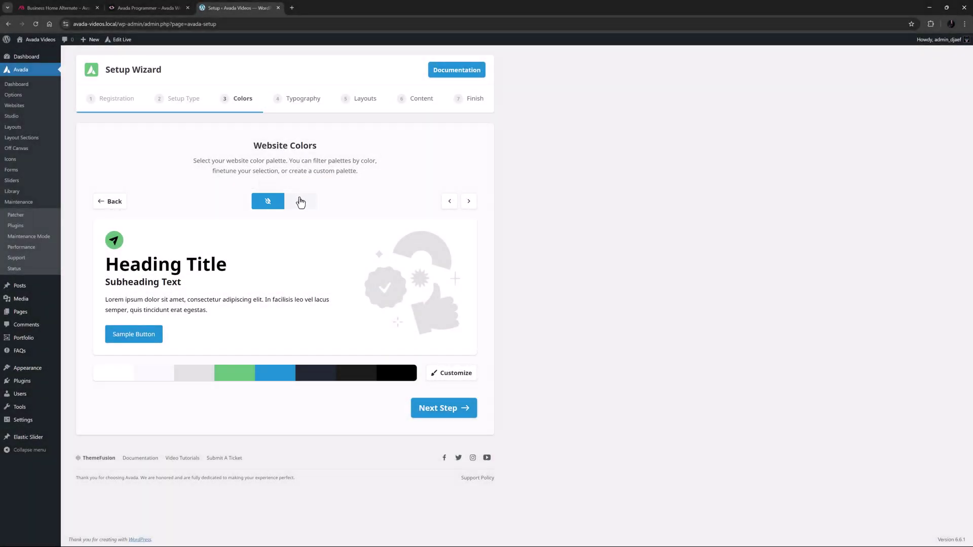
{"action": "left_click", "coordinate": [300, 201]}
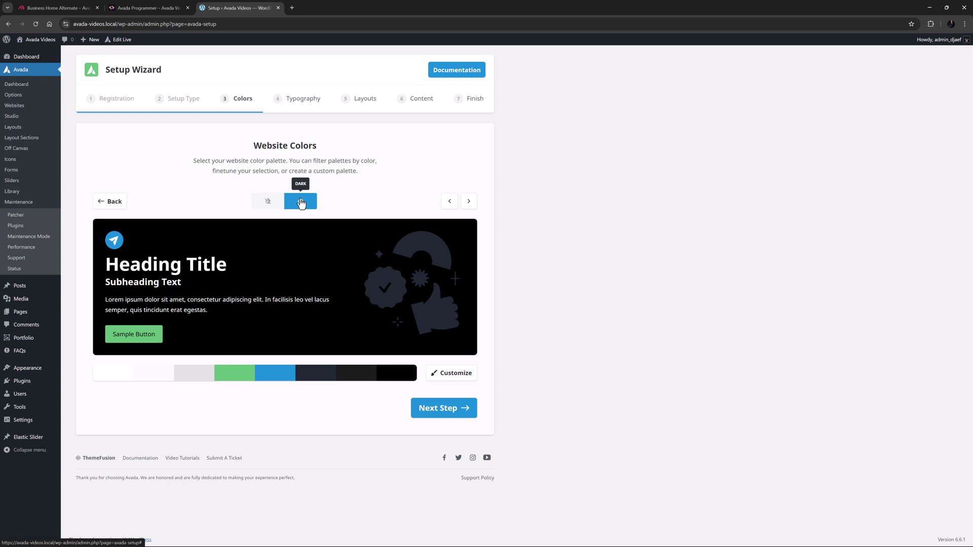
Accept the dark palette so the new site opens in the Live Builder
{"action": "left_click", "coordinate": [447, 412]}
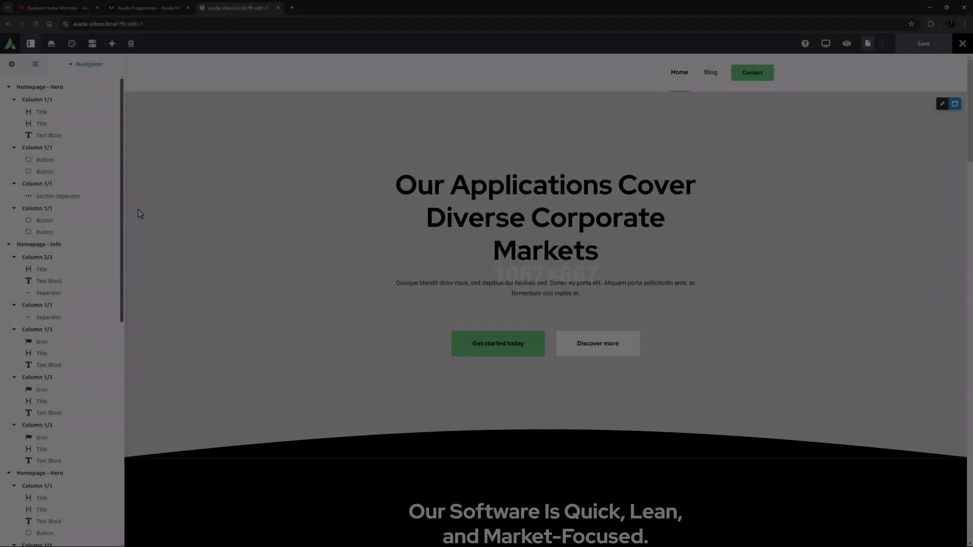
{"action": "scroll", "coordinate": [169, 207], "scroll_direction": "down", "scroll_amount": 20}
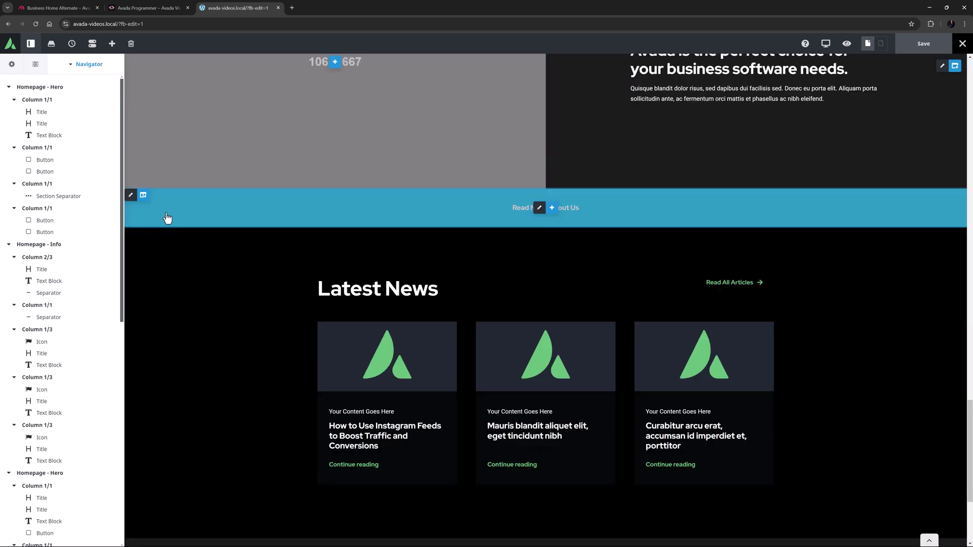
{"action": "scroll", "coordinate": [228, 319], "scroll_direction": "up", "scroll_amount": 20}
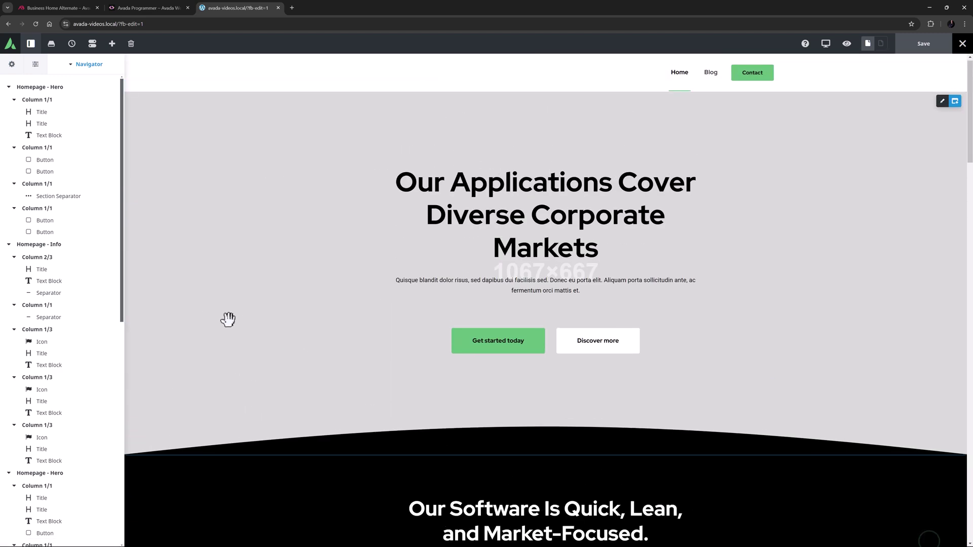
Browse the Body and Heading Typography global options, then return to the Global Options list
{"action": "left_click", "coordinate": [11, 64]}
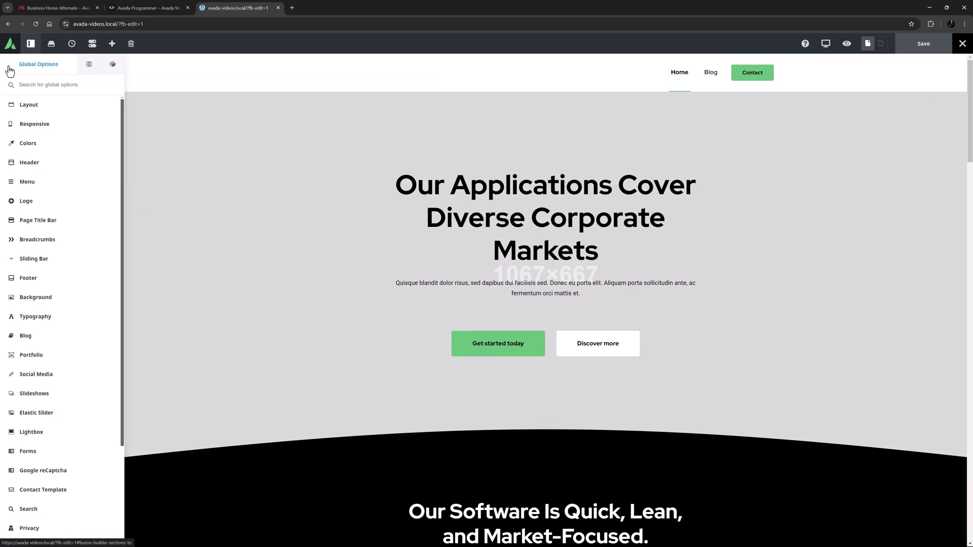
{"action": "left_click", "coordinate": [35, 316]}
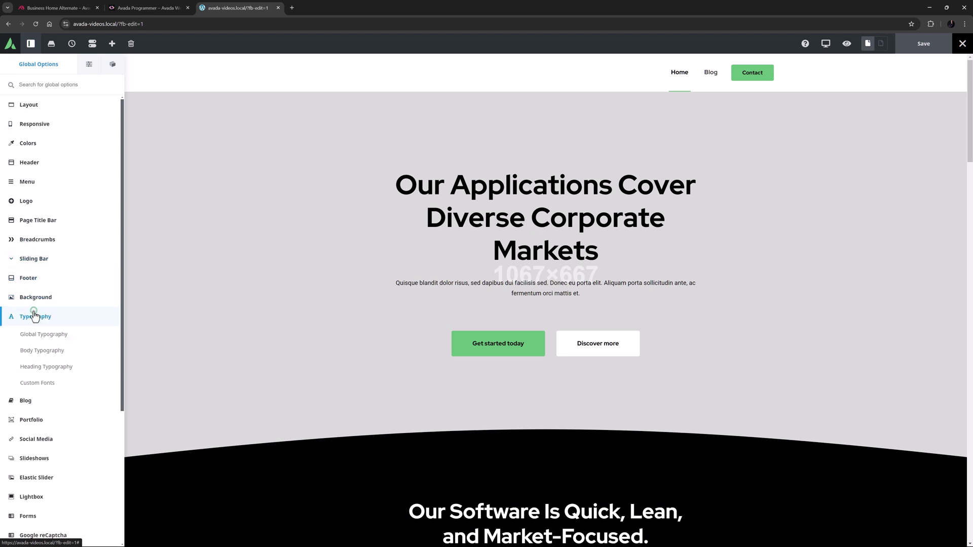
{"action": "left_click", "coordinate": [34, 350]}
{"action": "left_click", "coordinate": [11, 107]}
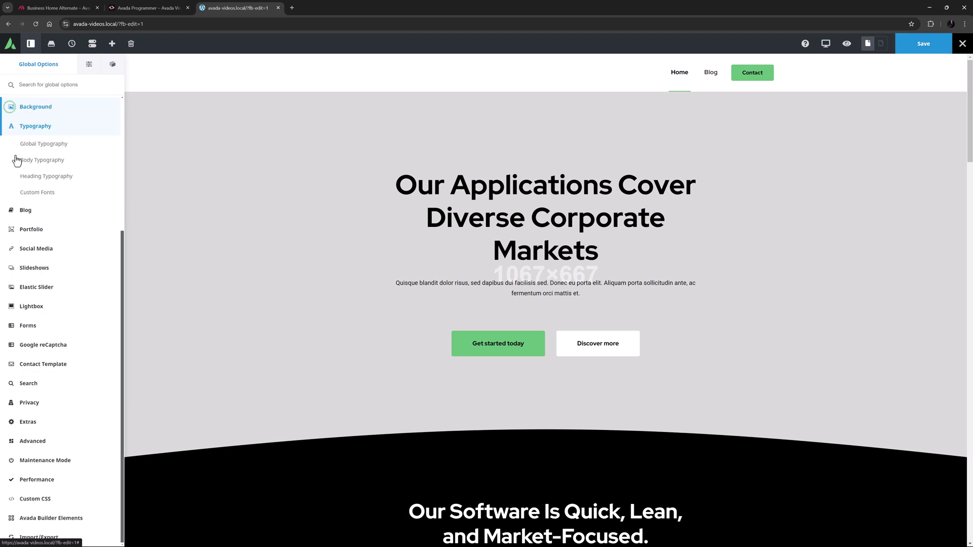
{"action": "left_click", "coordinate": [21, 179]}
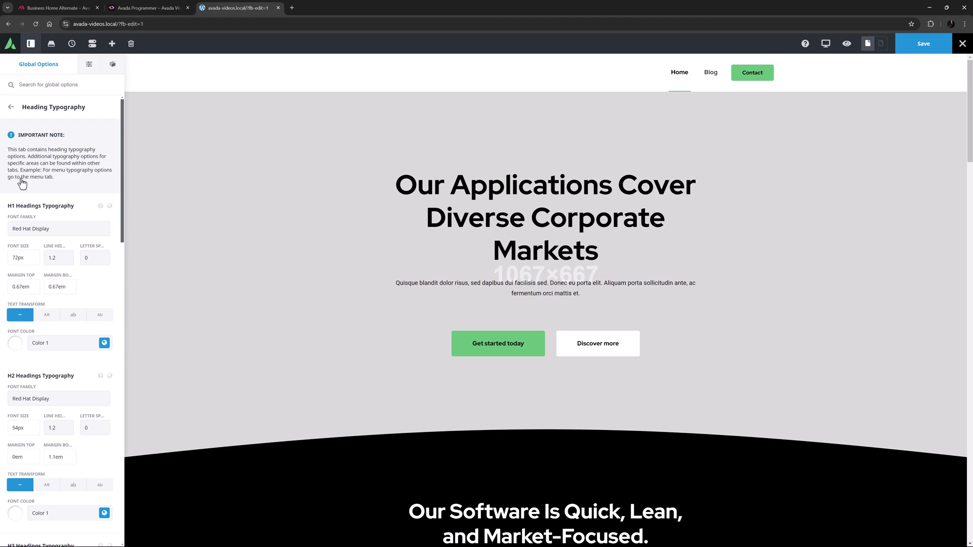
{"action": "scroll", "coordinate": [343, 272], "scroll_direction": "down", "scroll_amount": 12}
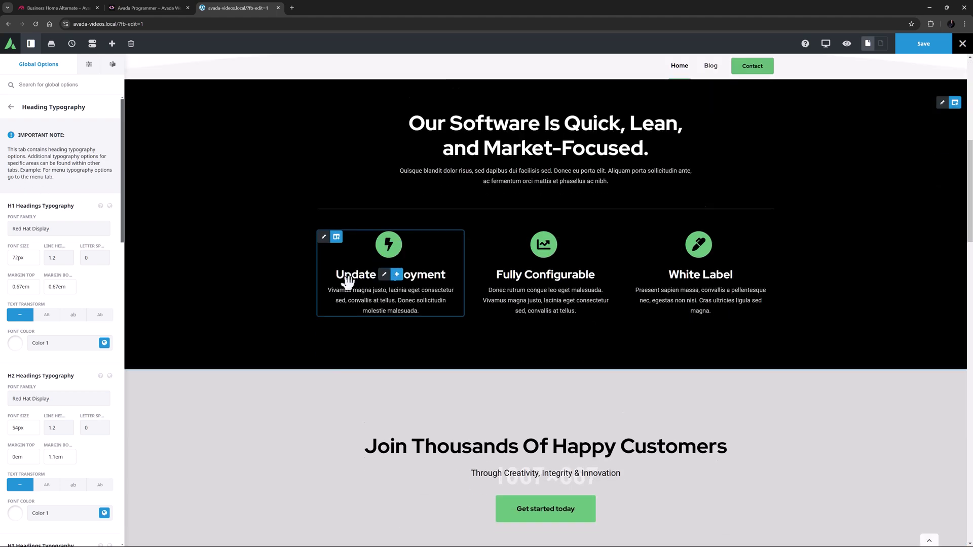
{"action": "scroll", "coordinate": [344, 286], "scroll_direction": "down", "scroll_amount": 15}
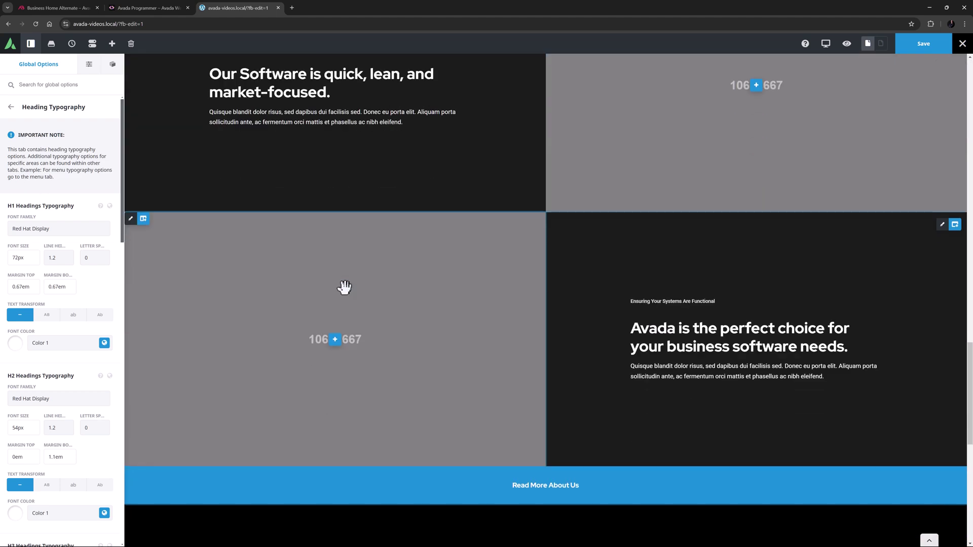
{"action": "scroll", "coordinate": [343, 297], "scroll_direction": "down", "scroll_amount": 3}
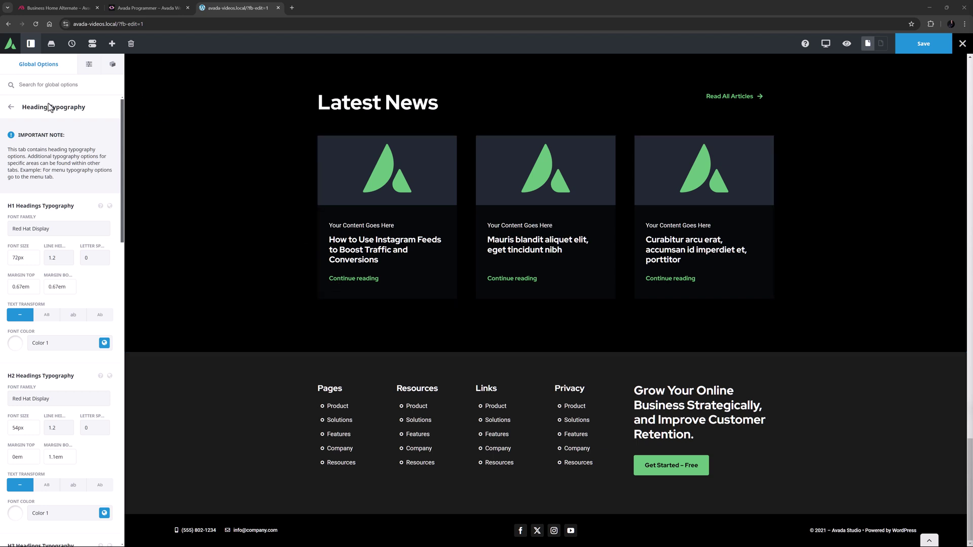
{"action": "left_click", "coordinate": [11, 107]}
In global Colors, set Color 1 and Color 2 to #000000 and Color 7 and Color 8 to #ffffff
{"action": "scroll", "coordinate": [23, 131], "scroll_direction": "up", "scroll_amount": 5}
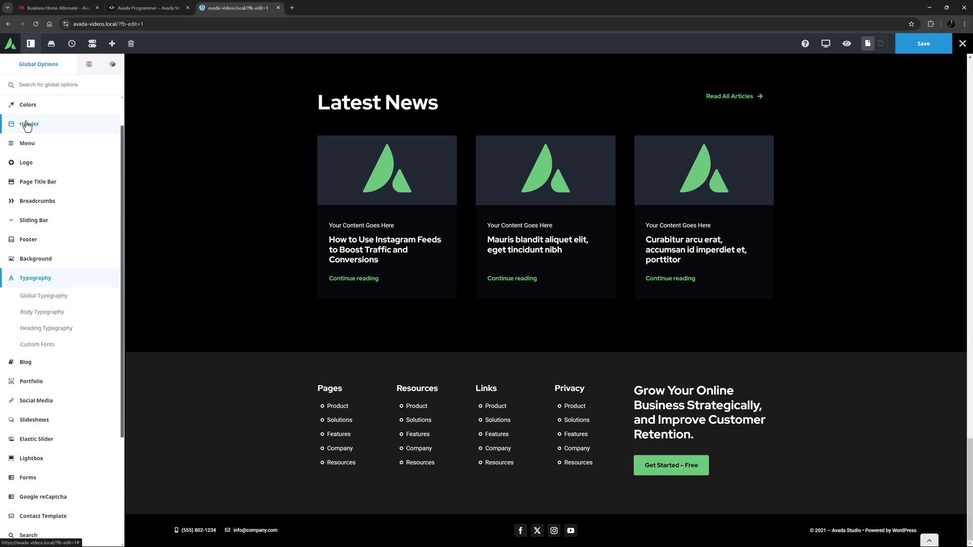
{"action": "left_click", "coordinate": [24, 122]}
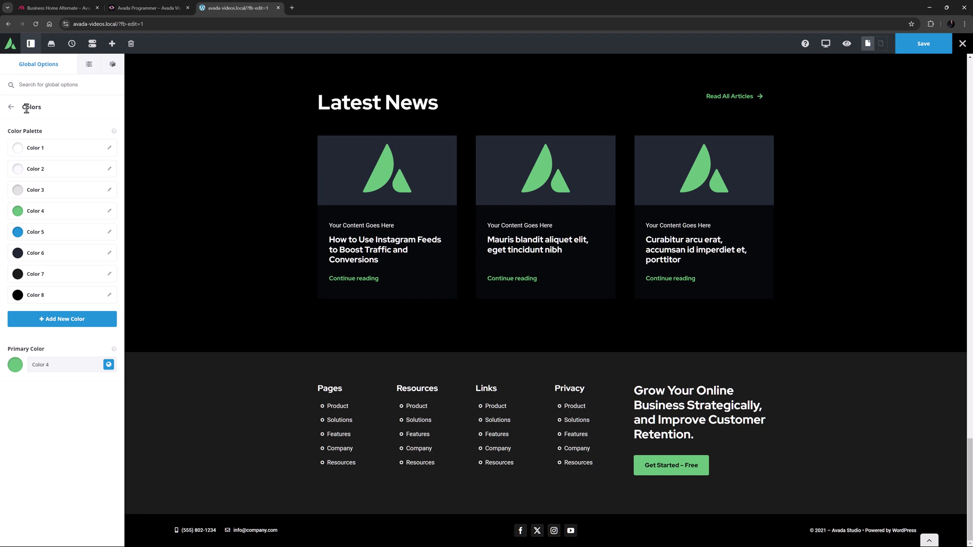
{"action": "left_click", "coordinate": [18, 148]}
{"action": "type", "text": "#000000"}
{"action": "left_click", "coordinate": [109, 147]}
{"action": "left_click", "coordinate": [109, 296]}
{"action": "type", "text": "#ffffff"}
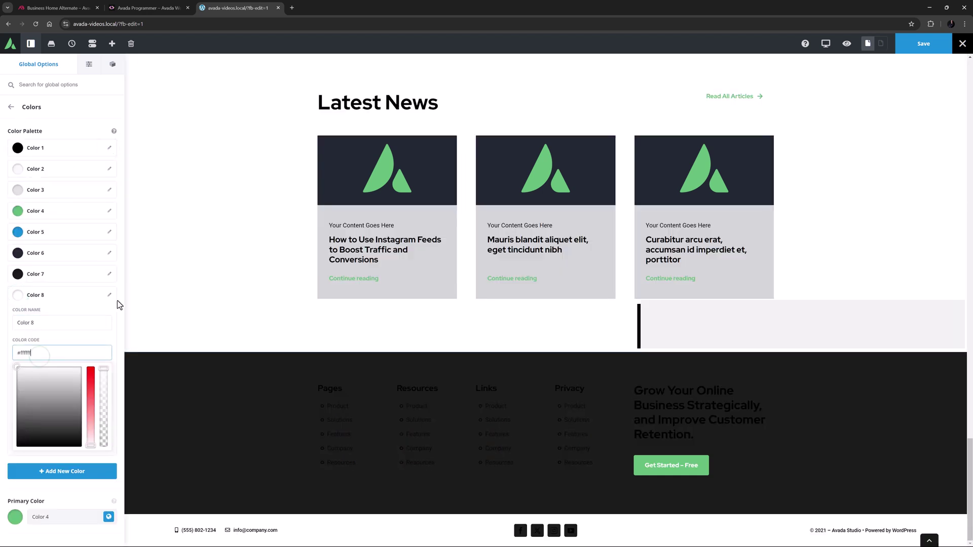
{"action": "left_click", "coordinate": [109, 295]}
{"action": "left_click", "coordinate": [109, 169]}
{"action": "type", "text": "#000000"}
{"action": "left_click", "coordinate": [109, 169]}
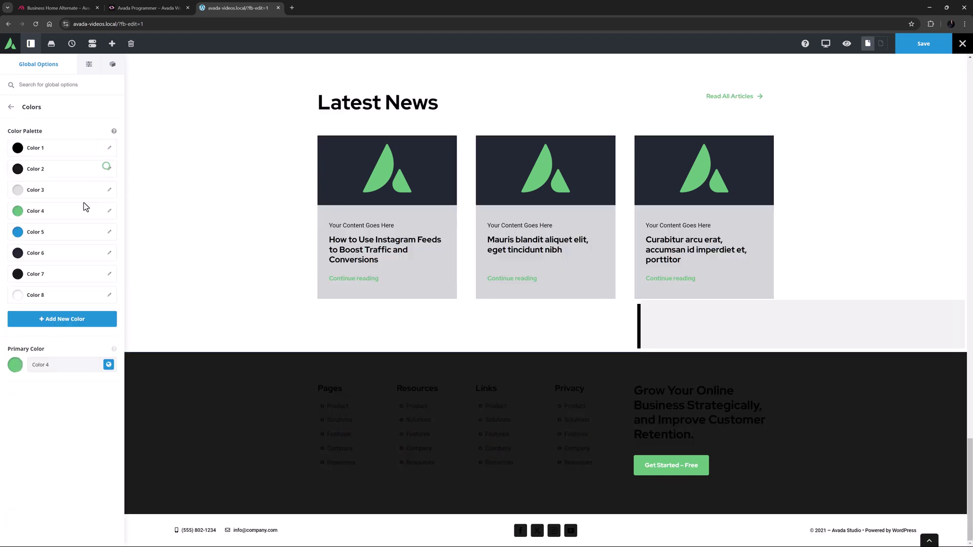
{"action": "left_click", "coordinate": [109, 274]}
{"action": "type", "text": "#ffffff"}
{"action": "left_click", "coordinate": [109, 274]}
Set Color 3 to #212934, Color 6 #f9f9fb, Color 4 #198fd9 and Color 5 #65bc7b
{"action": "left_click", "coordinate": [109, 189]}
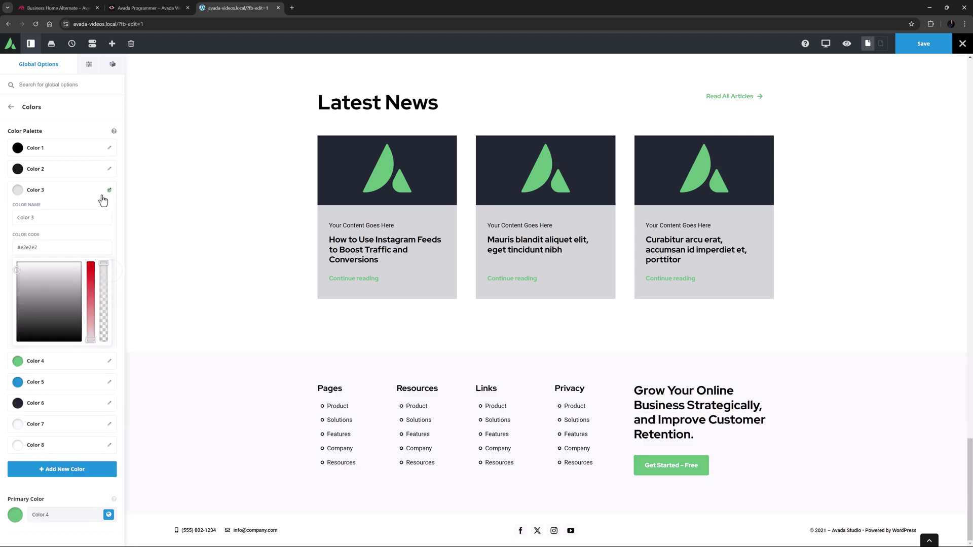
{"action": "type", "text": "212934"}
{"action": "left_click", "coordinate": [109, 190]}
{"action": "left_click", "coordinate": [109, 253]}
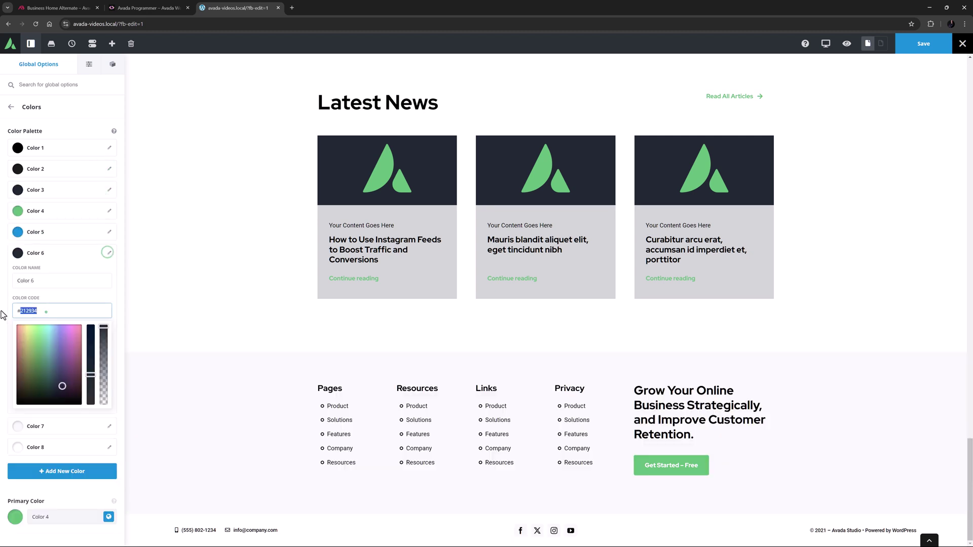
{"action": "type", "text": "f9f9fb"}
{"action": "left_click", "coordinate": [109, 253]}
{"action": "left_click", "coordinate": [109, 211]}
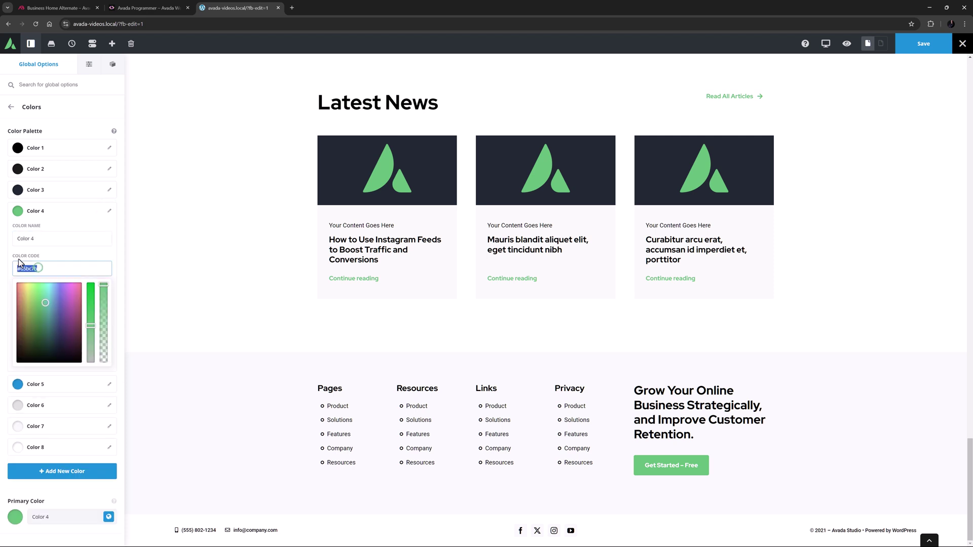
{"action": "type", "text": "198fd9"}
{"action": "left_click", "coordinate": [109, 211]}
{"action": "left_click", "coordinate": [109, 232]}
{"action": "type", "text": "65bc7b"}
{"action": "left_click", "coordinate": [109, 231]}
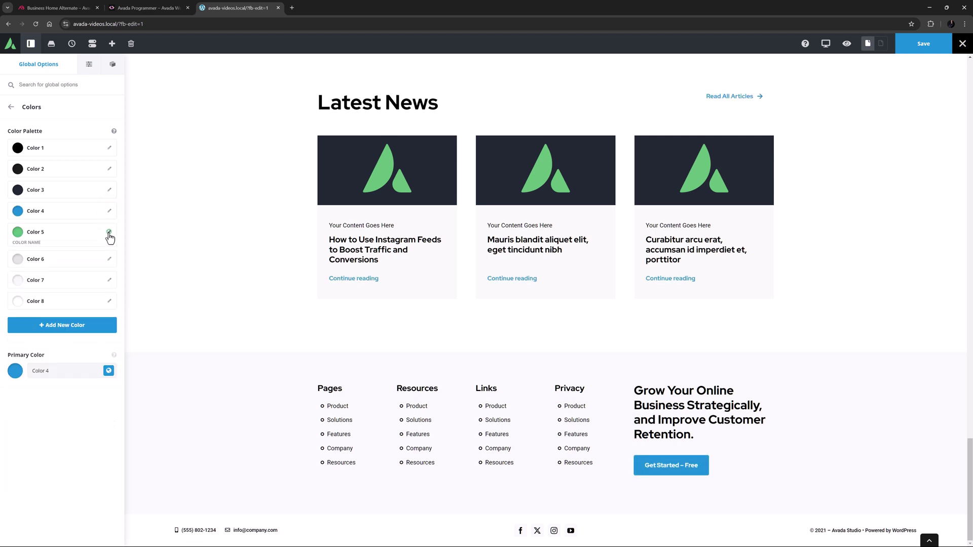